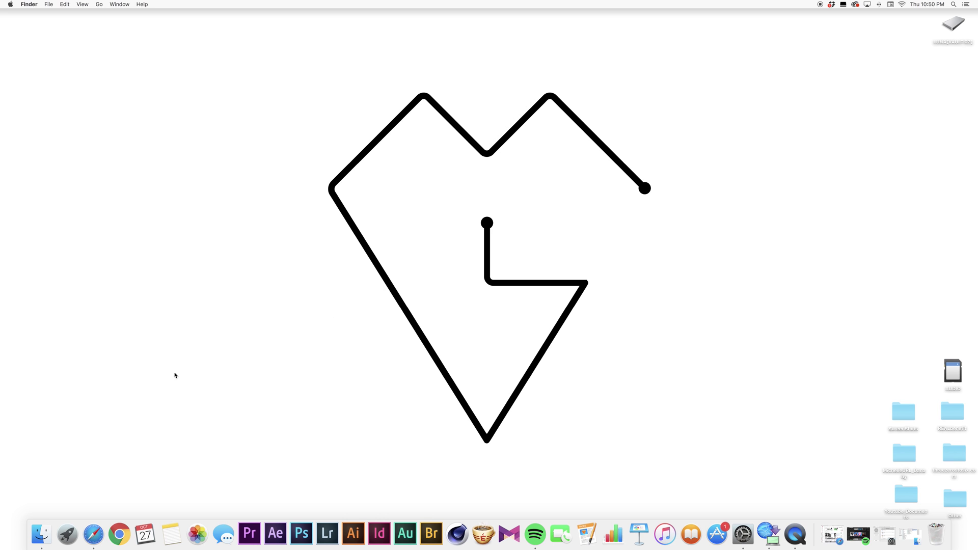
Step: Open a Finder window on the OnFeet folder and preview YUN00035.mp4
{"action": "left_click", "coordinate": [38, 534]}
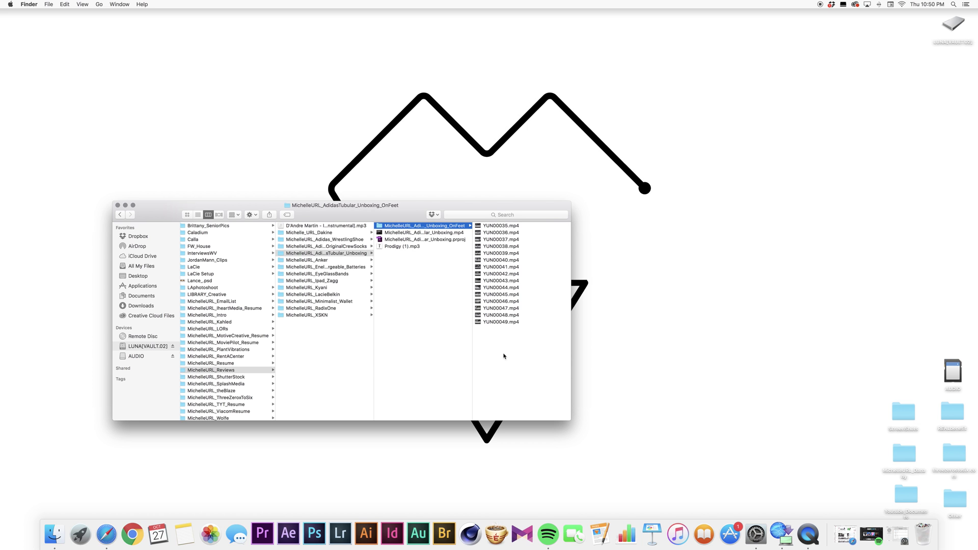
{"action": "left_click_drag", "start_coordinate": [409, 215], "coordinate": [379, 204]}
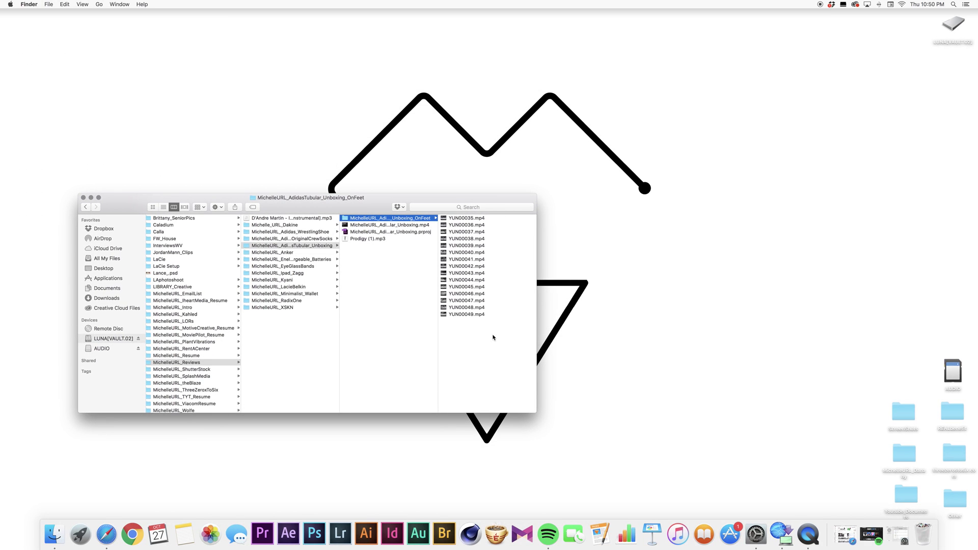
{"action": "left_click", "coordinate": [461, 219]}
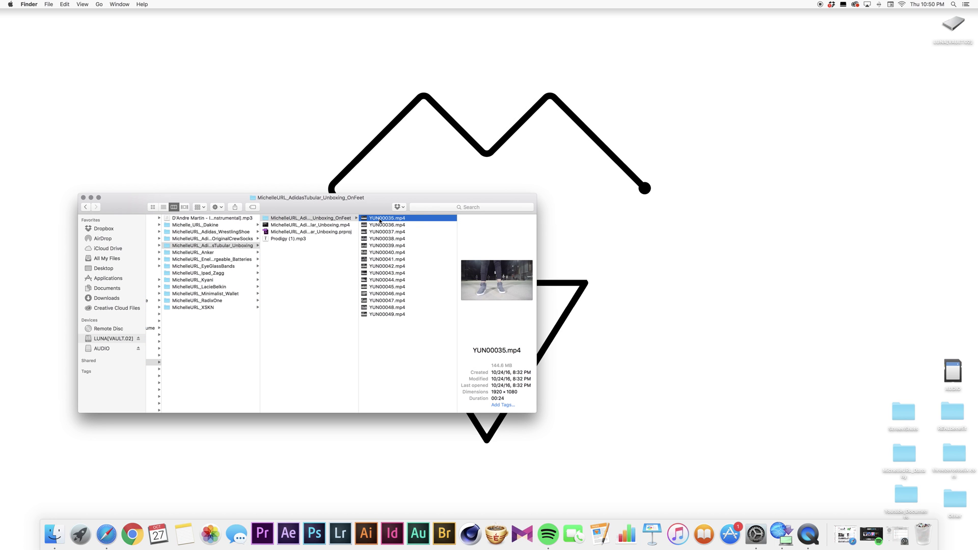
{"action": "left_click", "coordinate": [379, 220]}
Step: Launch Bridge and browse LUNA[VAULT.02] > Reviews > Unboxing > OnFeet to list the fifteen YUN clips
{"action": "left_click", "coordinate": [451, 538]}
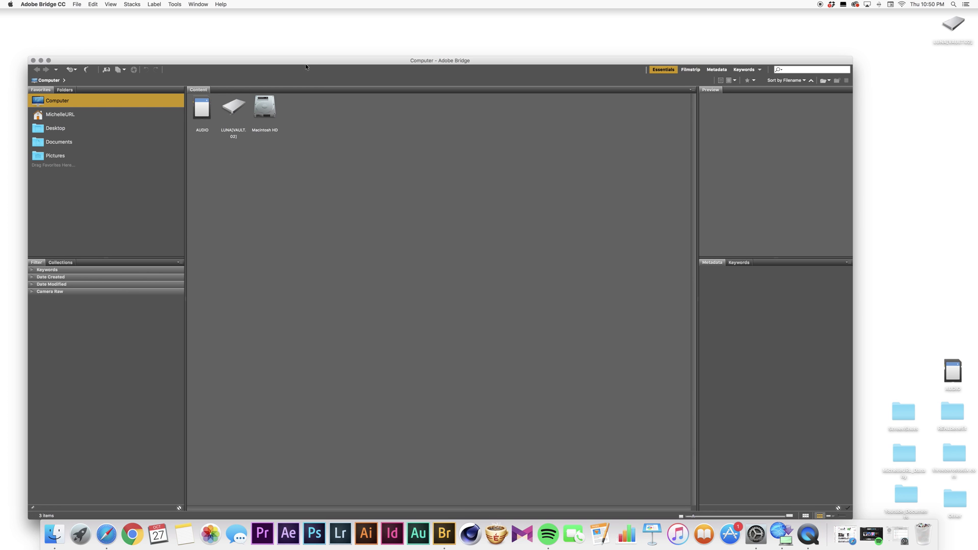
{"action": "left_click_drag", "start_coordinate": [317, 63], "coordinate": [335, 35]}
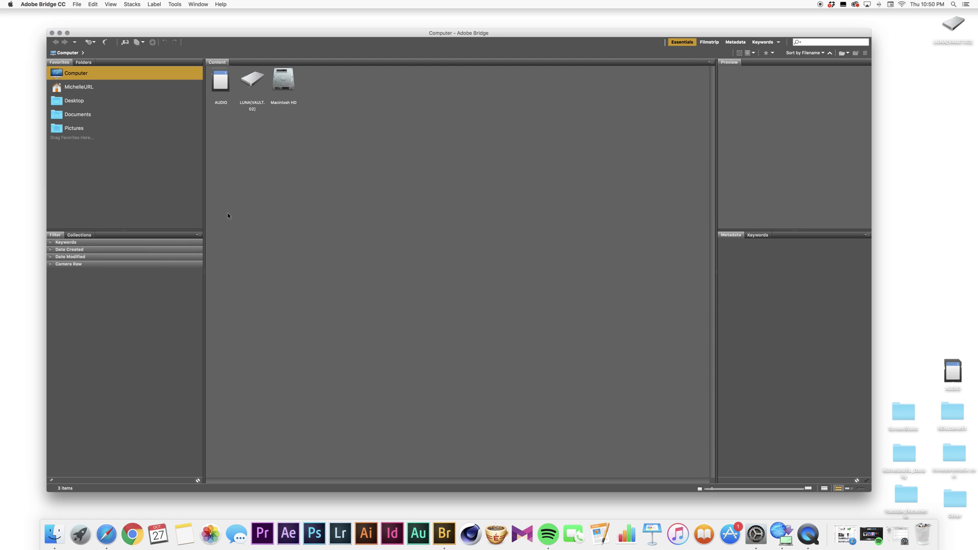
{"action": "double_click", "coordinate": [252, 83]}
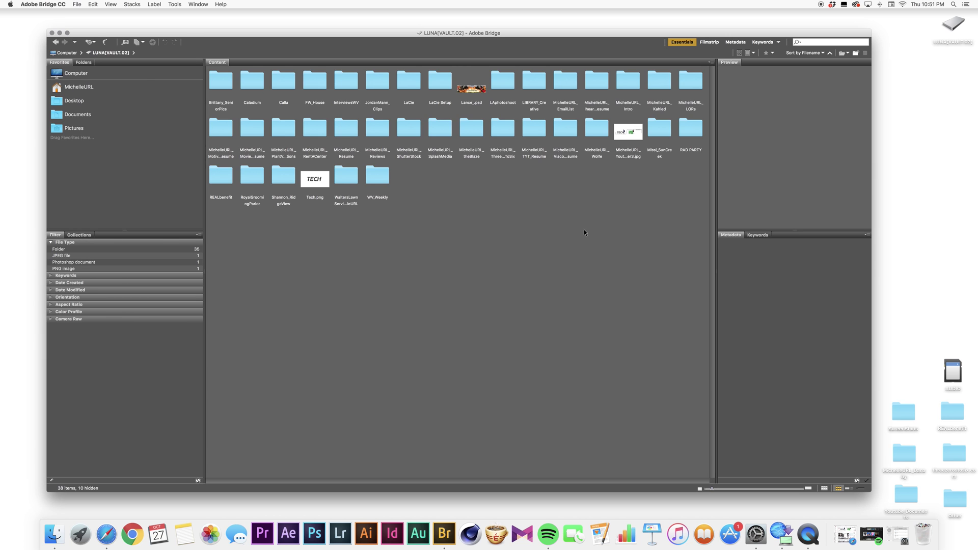
{"action": "double_click", "coordinate": [378, 128]}
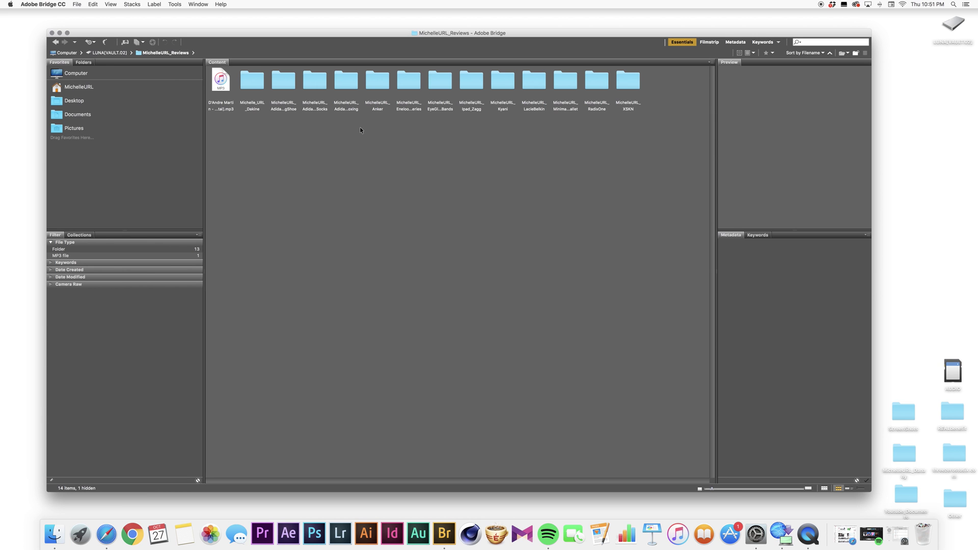
{"action": "double_click", "coordinate": [344, 77]}
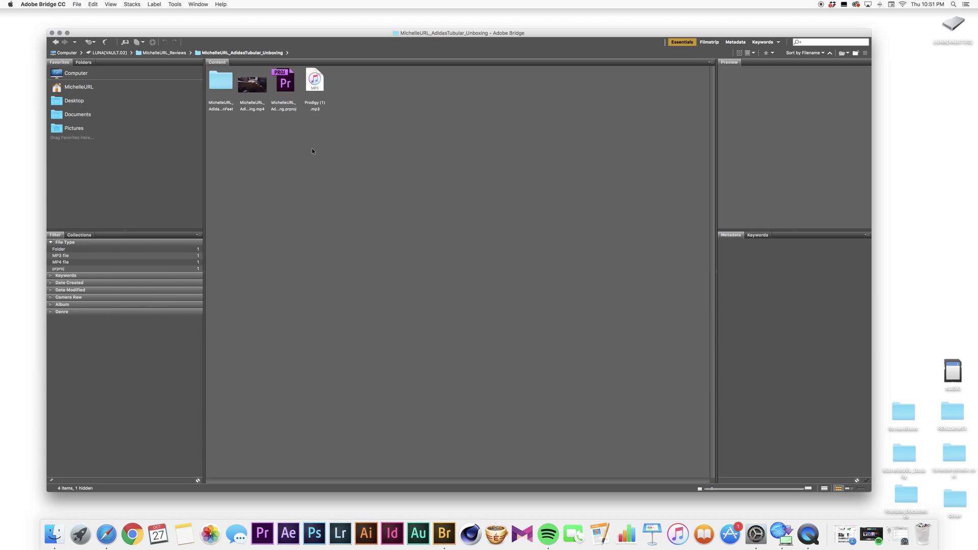
{"action": "double_click", "coordinate": [222, 84]}
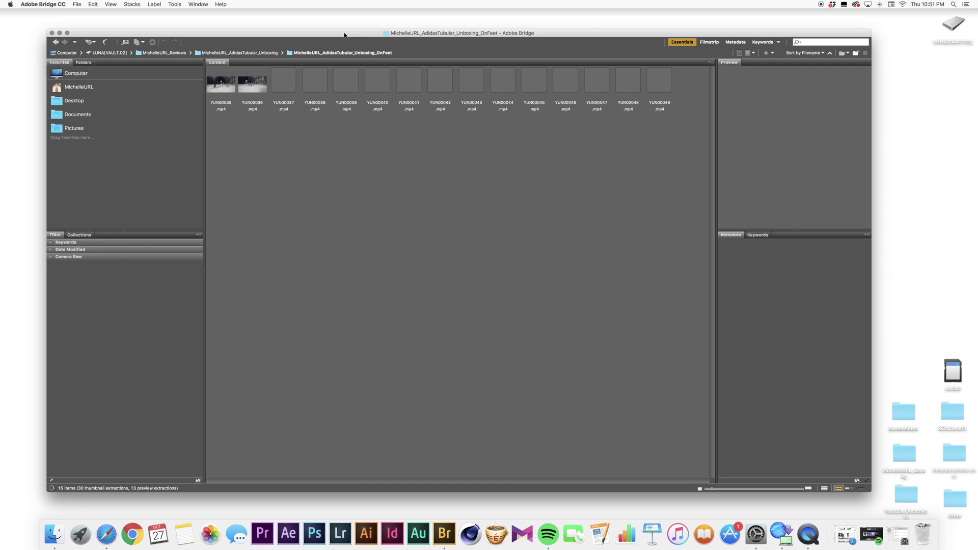
{"action": "left_click_drag", "start_coordinate": [345, 39], "coordinate": [557, 65]}
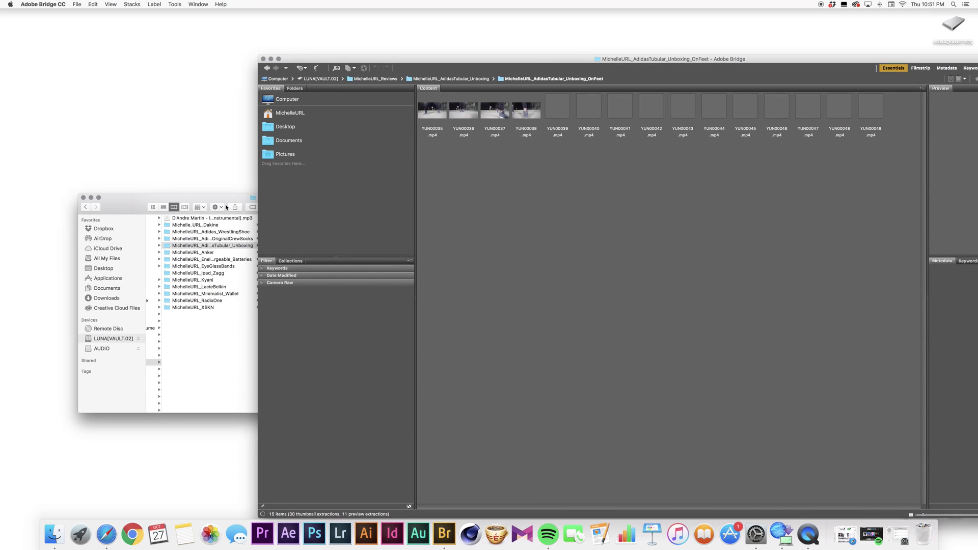
Step: Put the Finder window at the left edge beside Bridge, with Bridge active in front
{"action": "left_click_drag", "start_coordinate": [226, 201], "coordinate": [217, 166]}
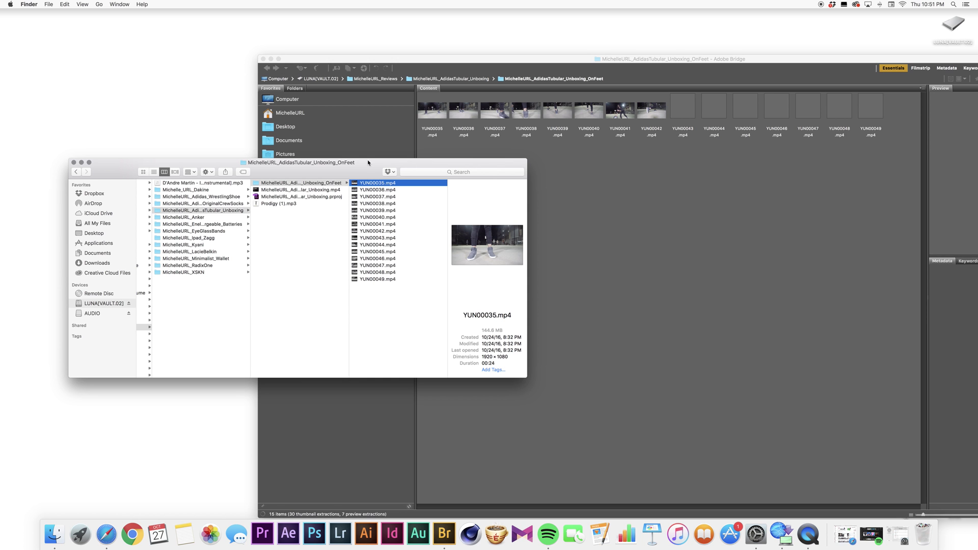
{"action": "left_click_drag", "start_coordinate": [368, 167], "coordinate": [93, 192]}
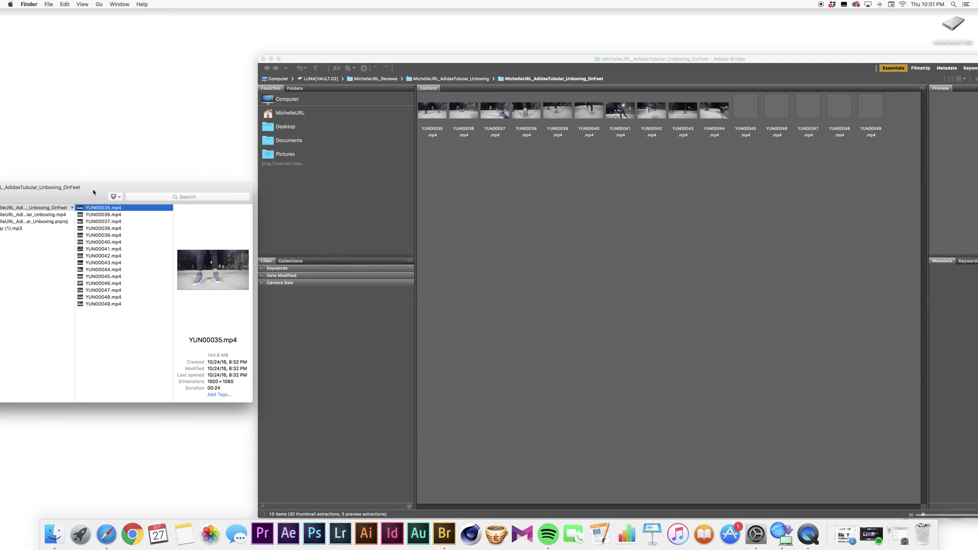
{"action": "left_click", "coordinate": [555, 159]}
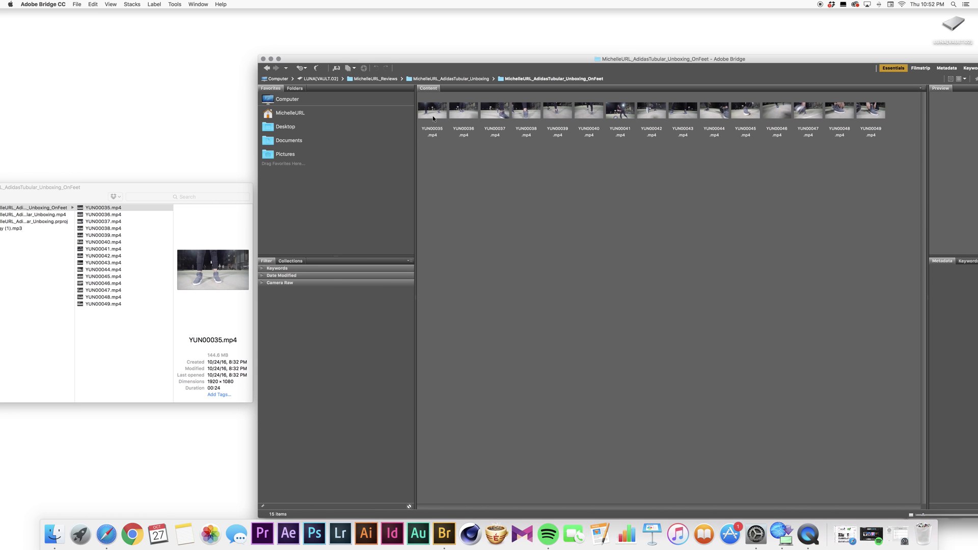
Step: Select all fifteen clips, YUN00035 through YUN00049
{"action": "key", "text": "super+a"}
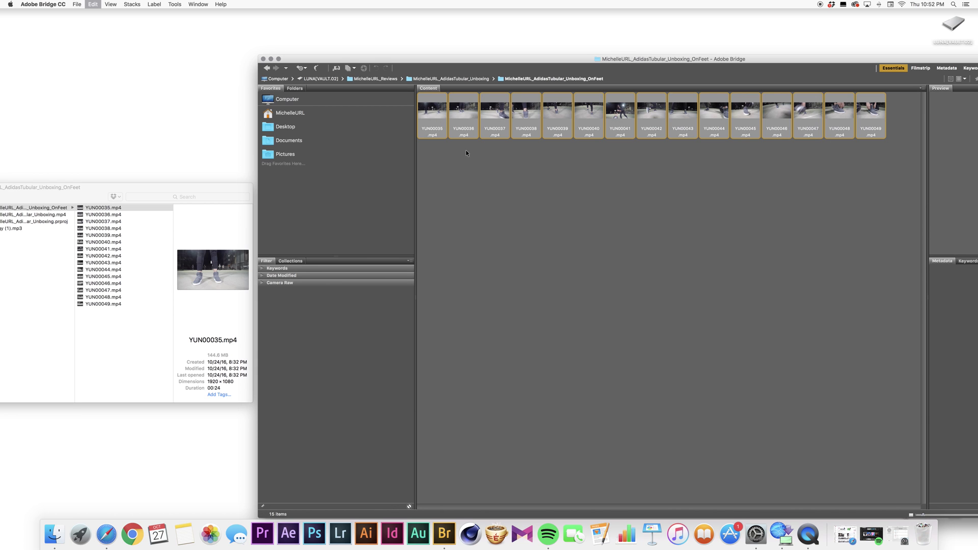
{"action": "left_click", "coordinate": [512, 170]}
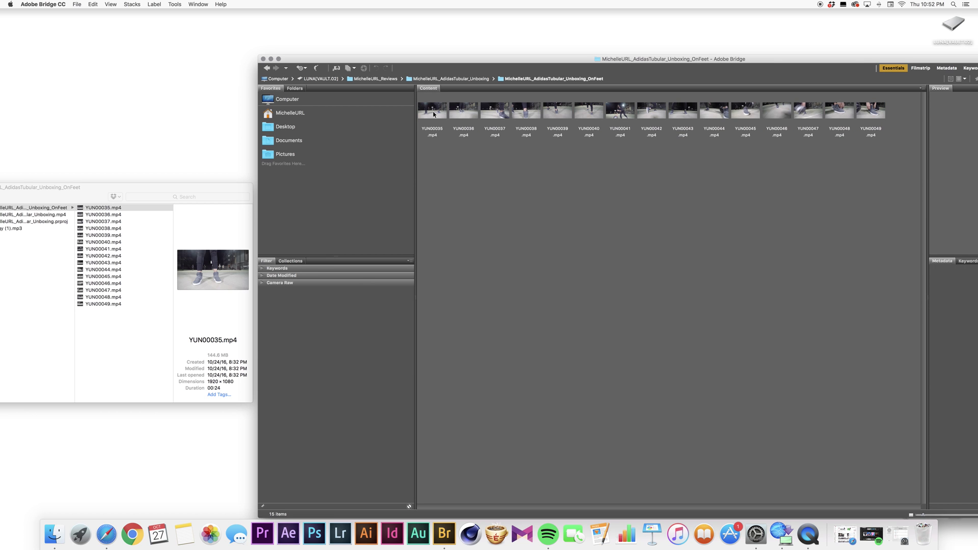
{"action": "left_click", "coordinate": [434, 114]}
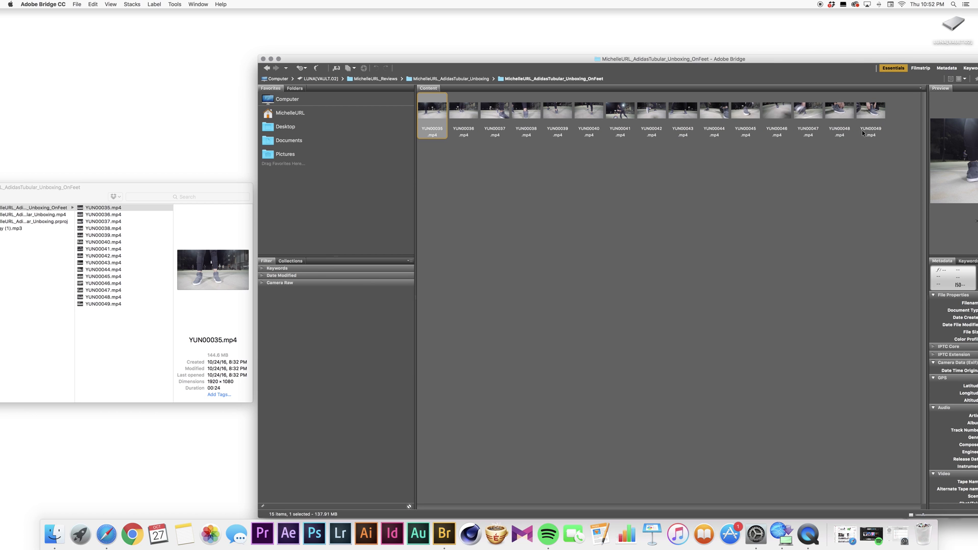
{"action": "left_click", "coordinate": [869, 117], "text": "shift"}
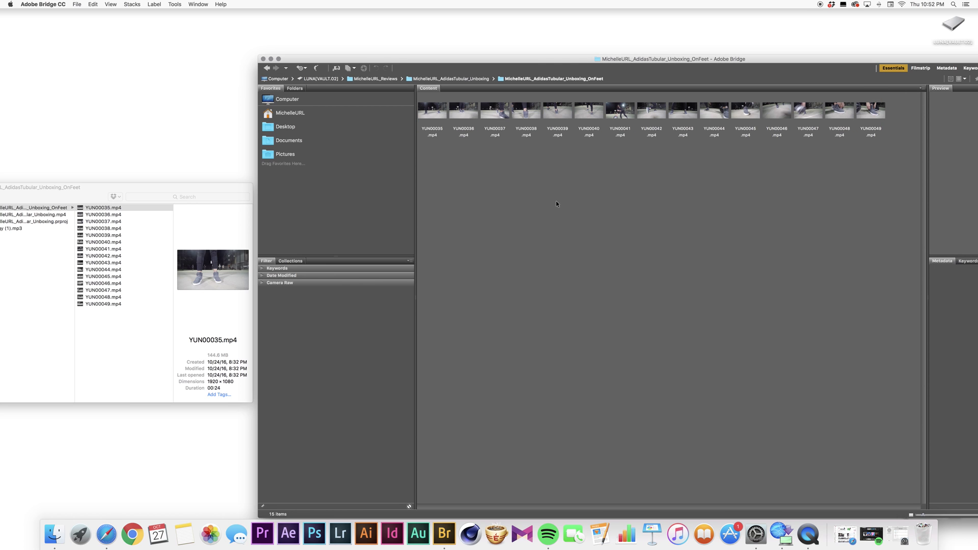
{"action": "key", "text": "super+a"}
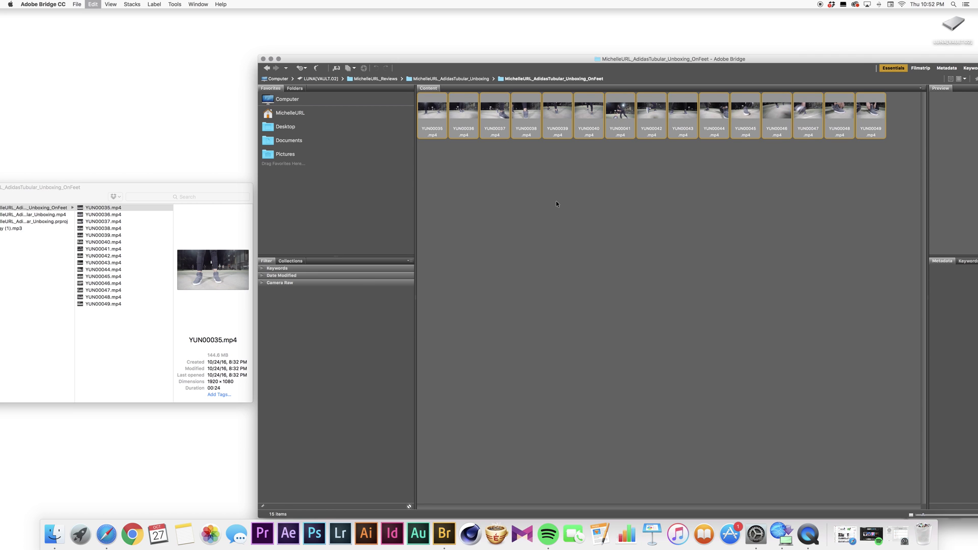
Step: Bring up the right-click actions menu for the fifteen selected clips
{"action": "right_click", "coordinate": [533, 123]}
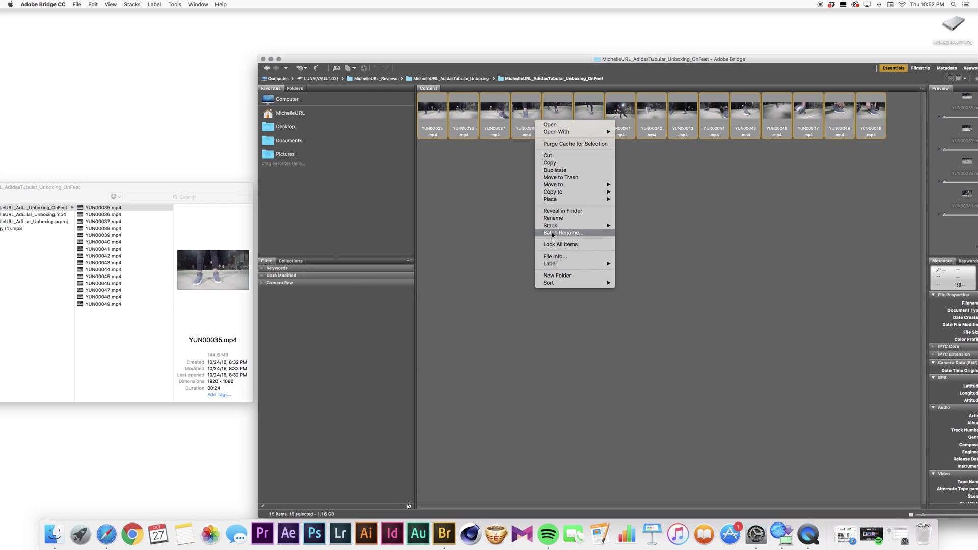
{"action": "left_click", "coordinate": [464, 190]}
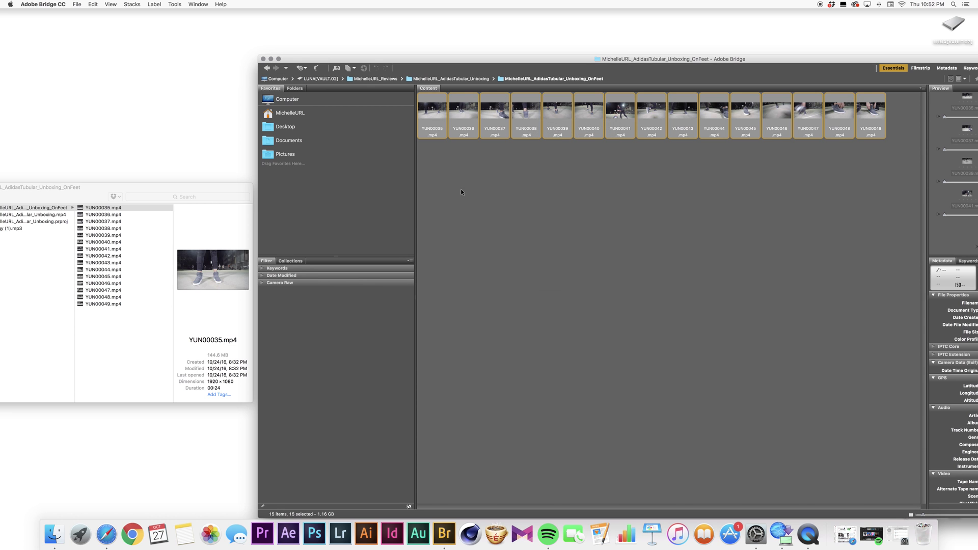
{"action": "left_click", "coordinate": [131, 4]}
{"action": "mouse_move", "coordinate": [159, 6]}
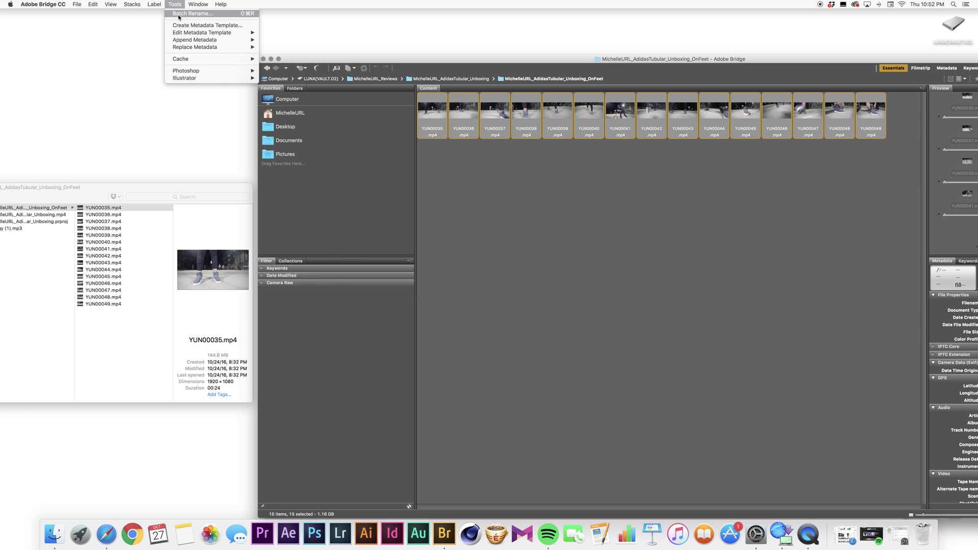
{"action": "left_click", "coordinate": [554, 186]}
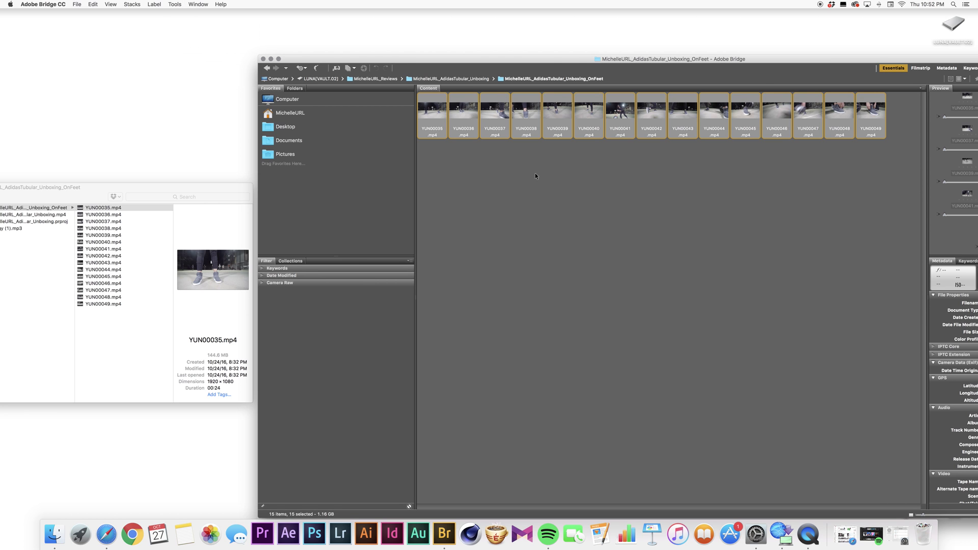
{"action": "right_click", "coordinate": [529, 123]}
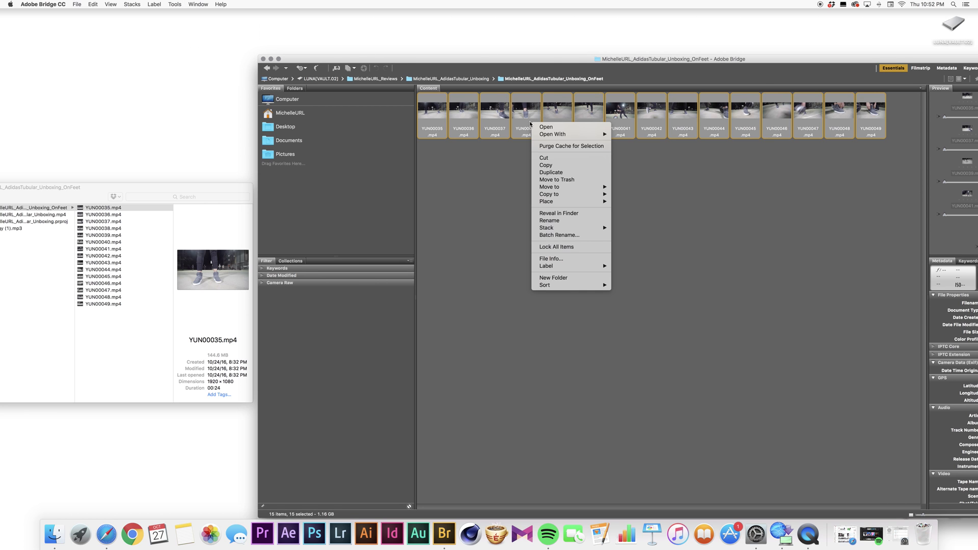
Step: Start Batch Rename and replace the Ipad_Zagg_ text part with AdidasTubular_
{"action": "left_click", "coordinate": [563, 235]}
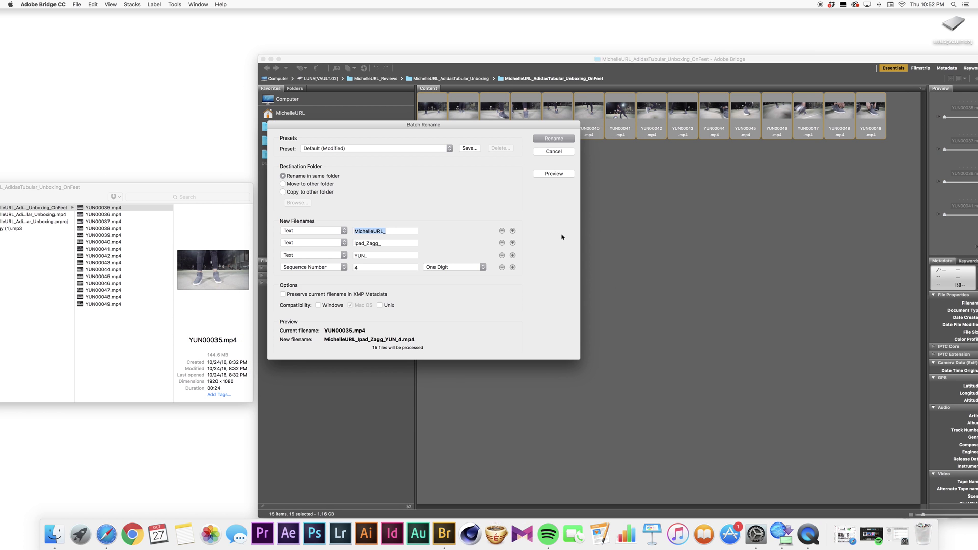
{"action": "left_click_drag", "start_coordinate": [474, 127], "coordinate": [635, 168]}
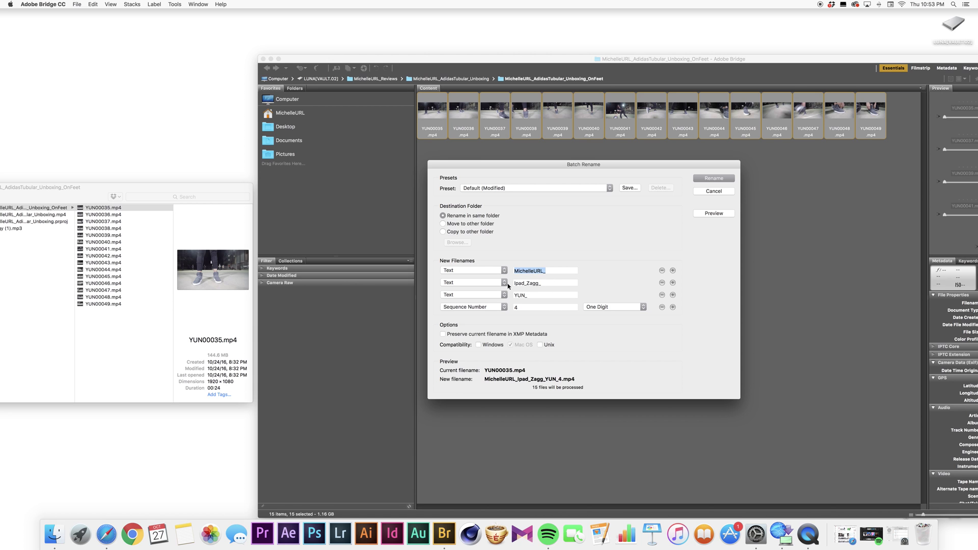
{"action": "left_click", "coordinate": [537, 284]}
{"action": "left_click_drag", "start_coordinate": [539, 283], "coordinate": [511, 281]}
{"action": "type", "text": "Adidas_"}
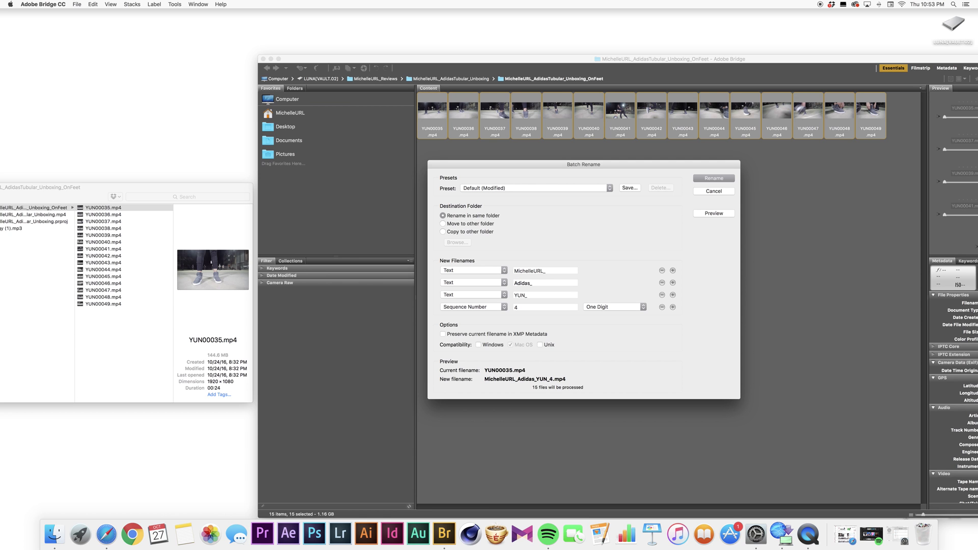
{"action": "key", "text": "BackSpace"}
{"action": "type", "text": "Tubular_"}
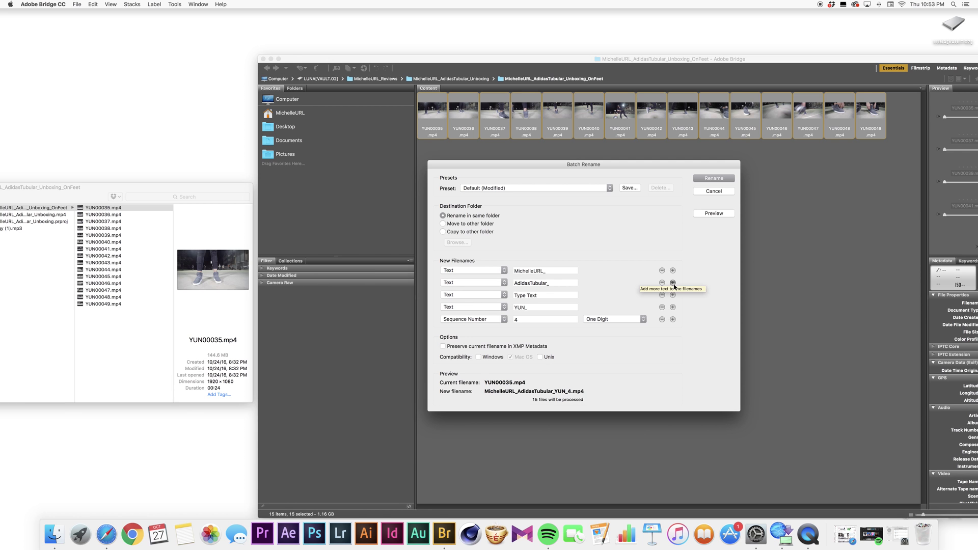
Step: Add a plain Text part containing Unboxing_ after AdidasTubular_ in the name pattern
{"action": "left_click", "coordinate": [544, 295]}
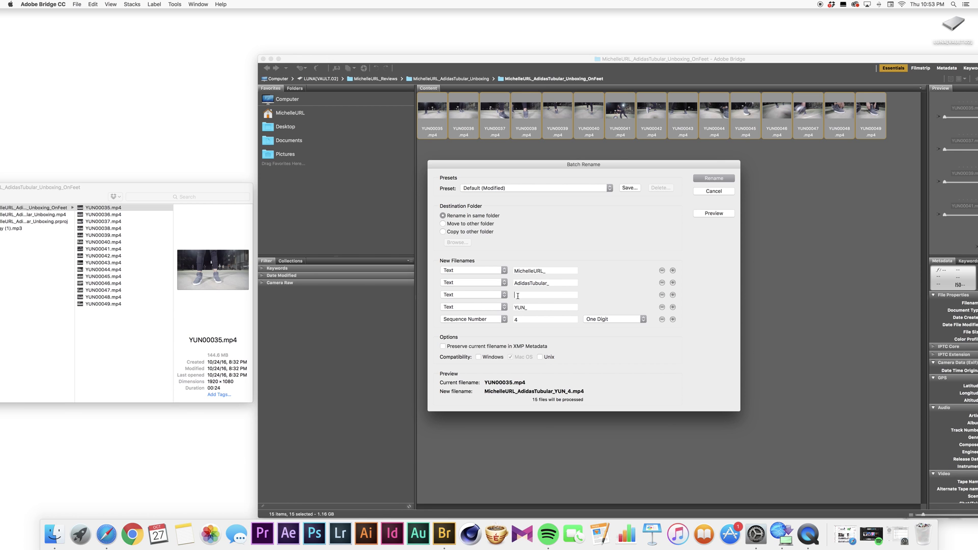
{"action": "type", "text": "Unboxing_"}
{"action": "left_click", "coordinate": [664, 296]}
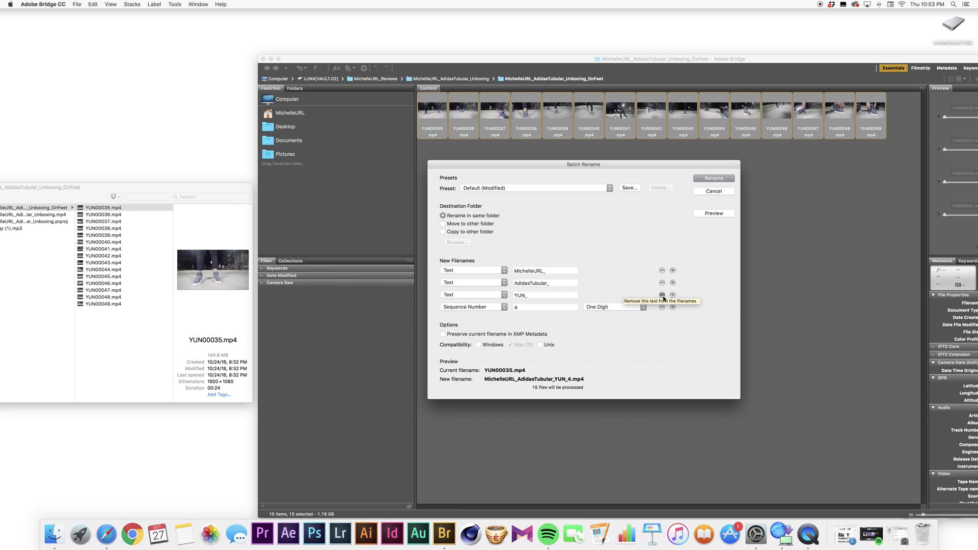
{"action": "left_click", "coordinate": [673, 283]}
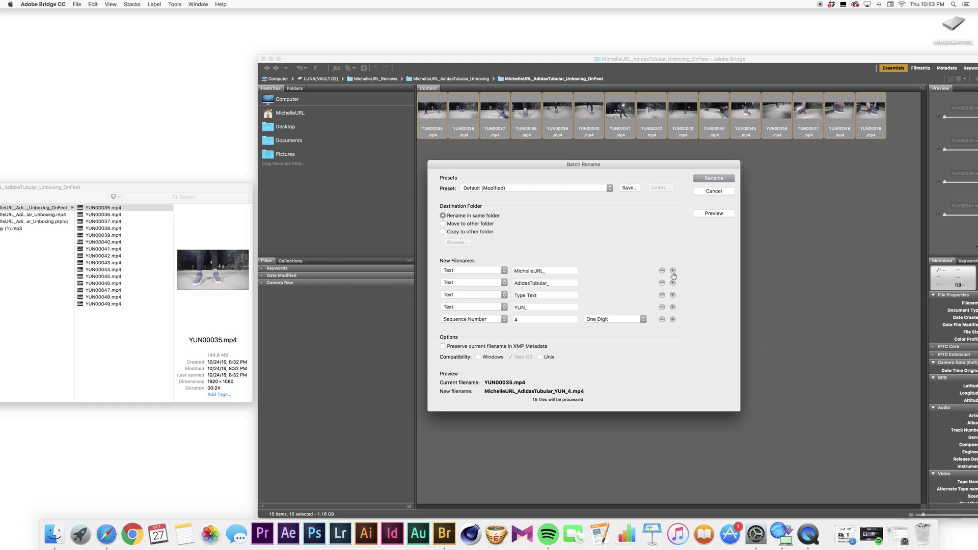
{"action": "left_click", "coordinate": [504, 296]}
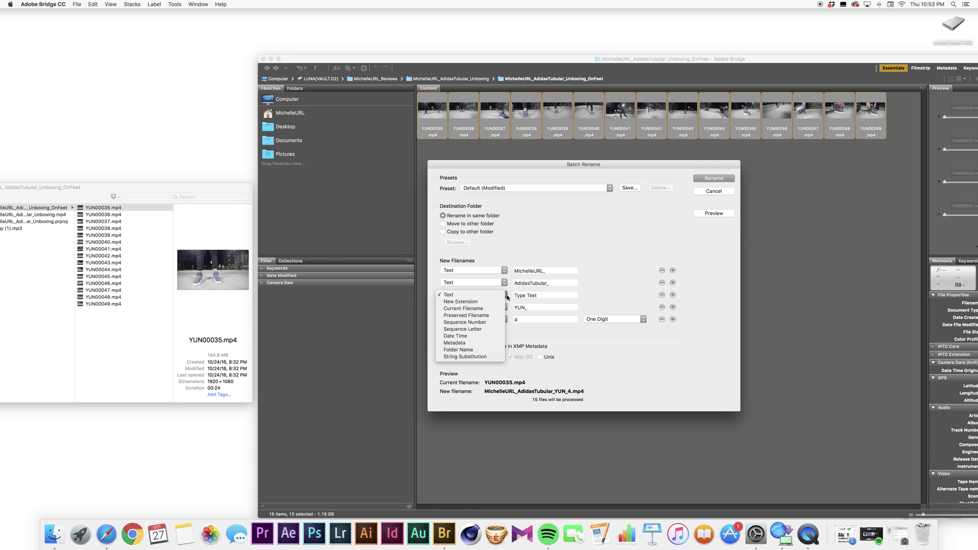
{"action": "left_click", "coordinate": [472, 297]}
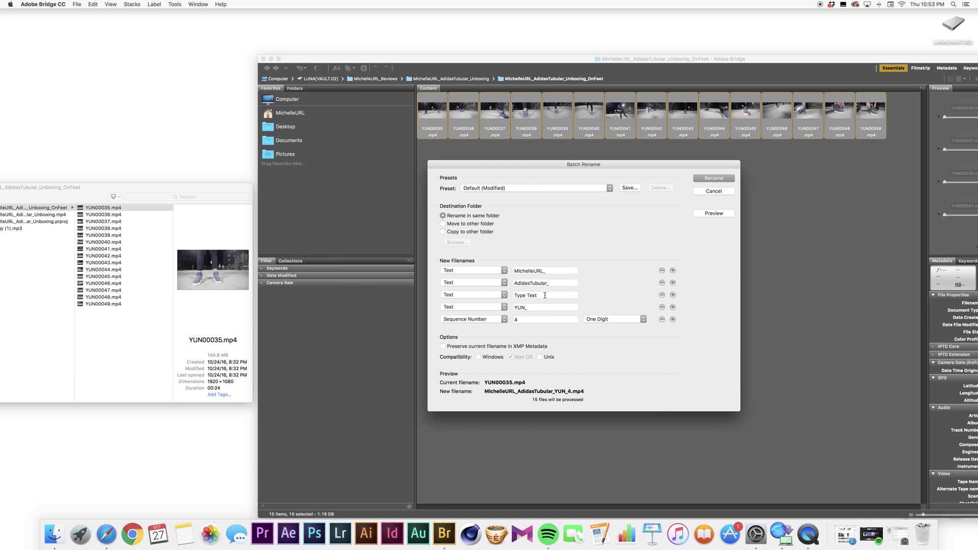
{"action": "left_click", "coordinate": [545, 296]}
{"action": "type", "text": "Unboxing_"}
{"action": "left_click", "coordinate": [673, 295]}
Step: Add OnFeet_, use a two-digit sequence starting at 1, and rename all fifteen clips
{"action": "left_click", "coordinate": [544, 308]}
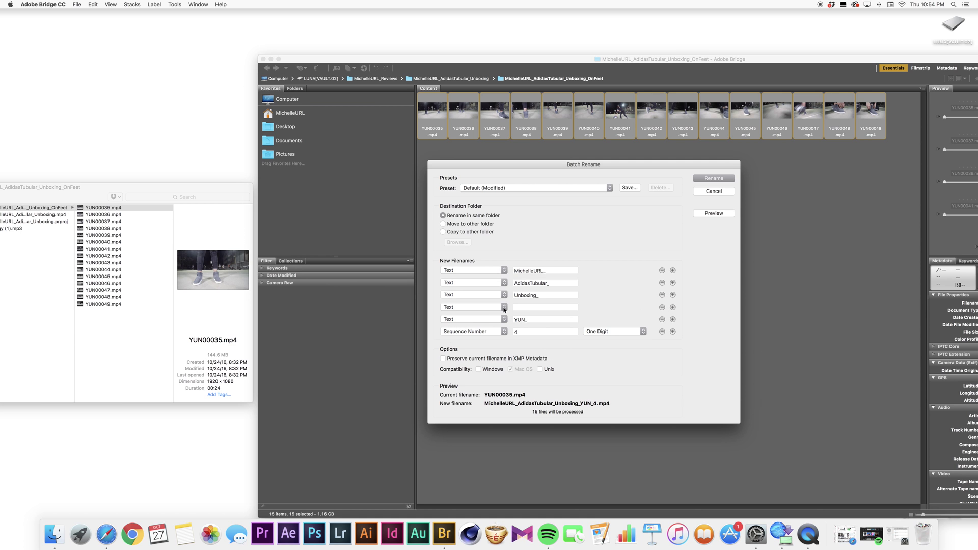
{"action": "type", "text": "OnFeet_"}
{"action": "left_click", "coordinate": [644, 332]}
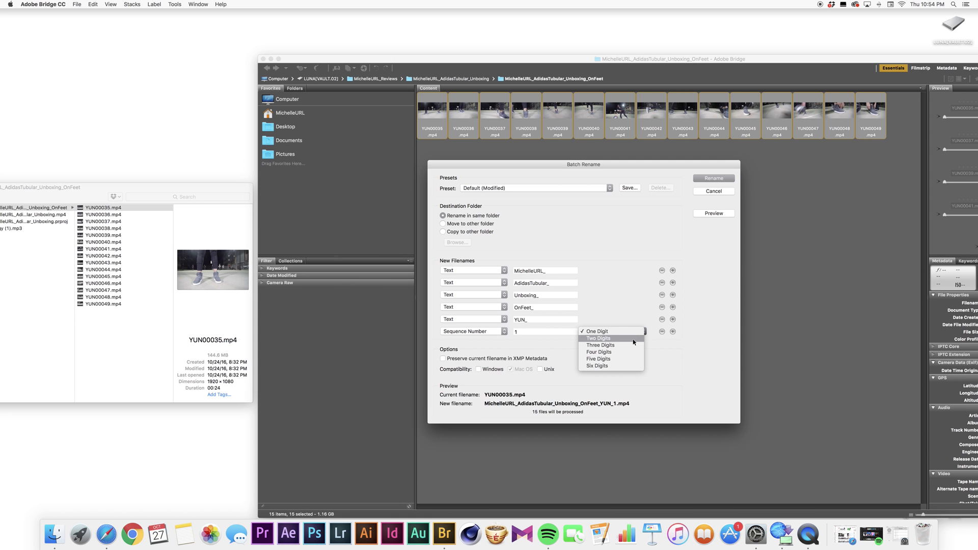
{"action": "left_click", "coordinate": [634, 340]}
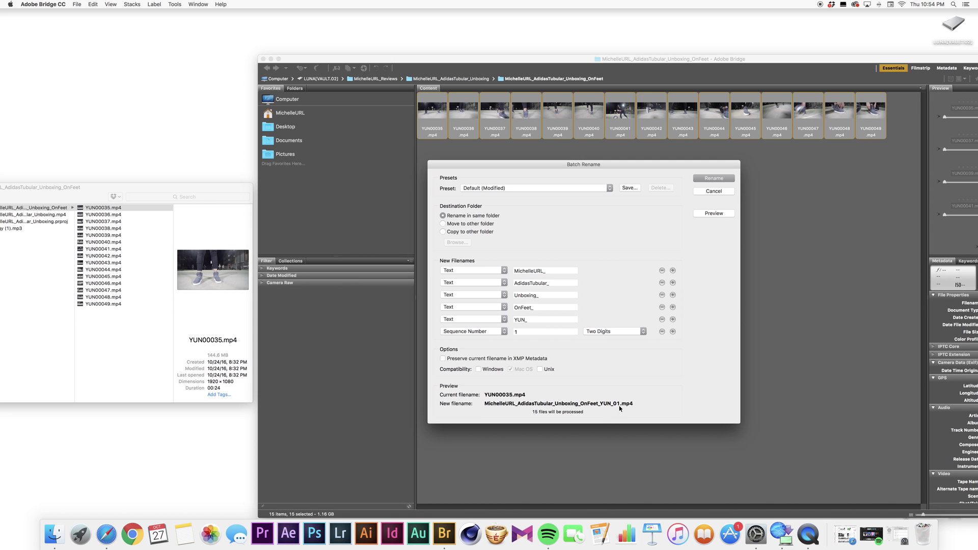
{"action": "left_click", "coordinate": [644, 333]}
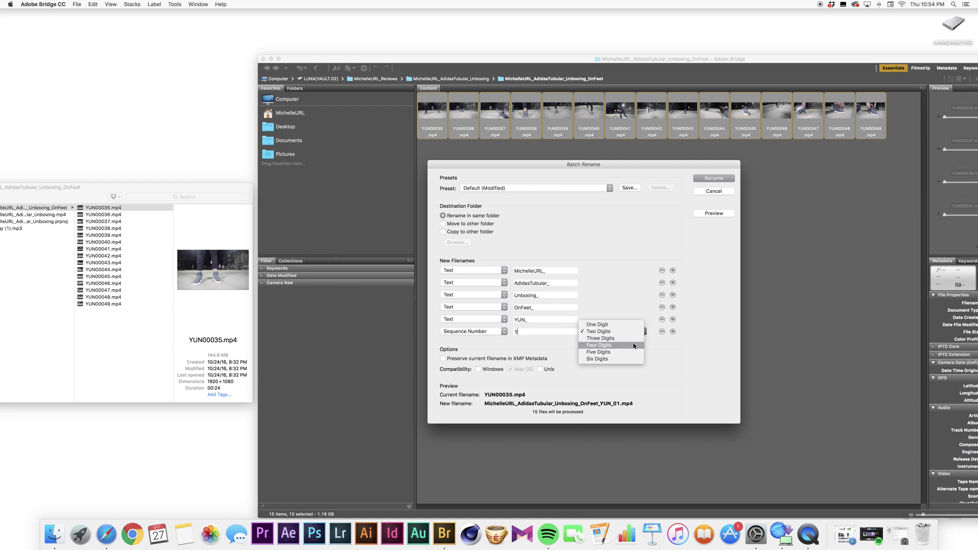
{"action": "left_click", "coordinate": [632, 340]}
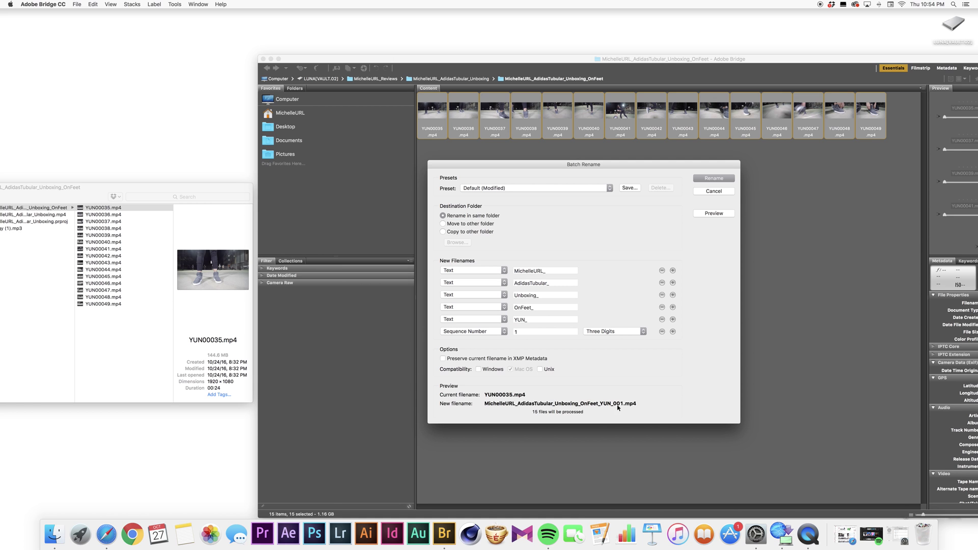
{"action": "left_click", "coordinate": [644, 333]}
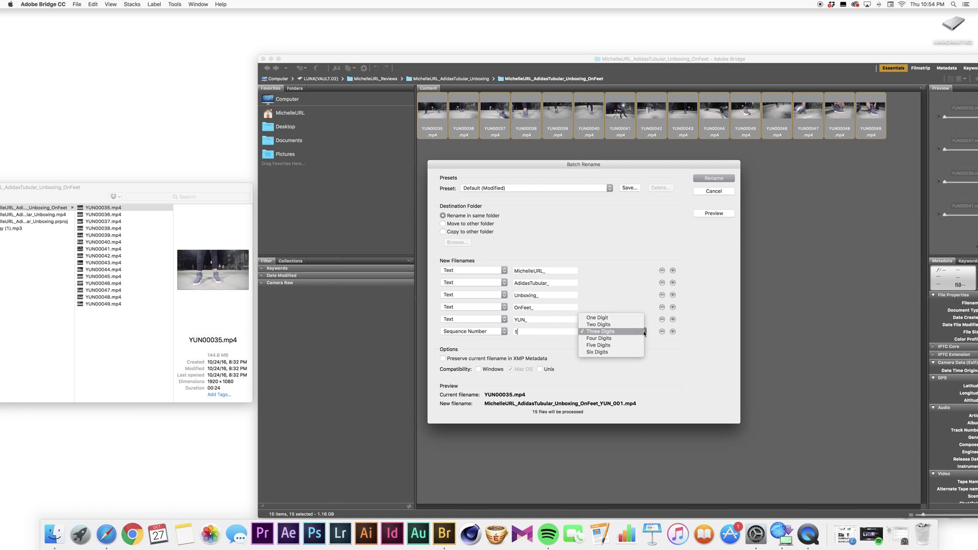
{"action": "left_click", "coordinate": [618, 325]}
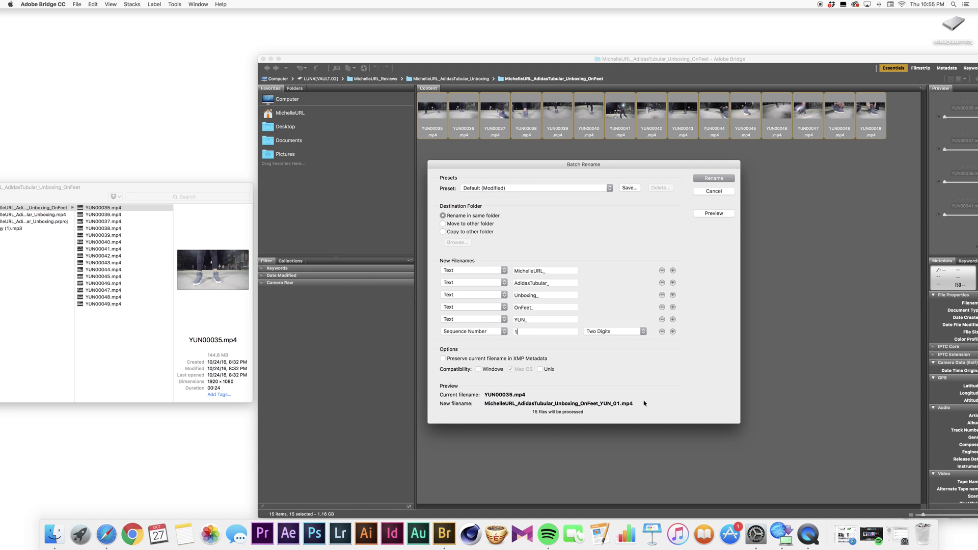
{"action": "left_click", "coordinate": [718, 180]}
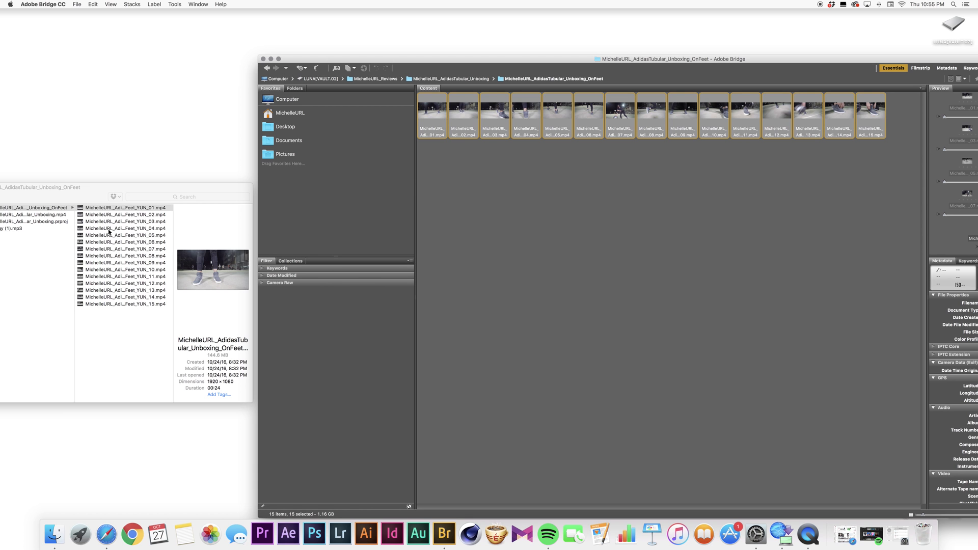
Step: Widen the Finder window and file list to show full AdidasTubular_Unboxing_OnFeet_YUN_01–15 names
{"action": "left_click_drag", "start_coordinate": [88, 197], "coordinate": [221, 198]}
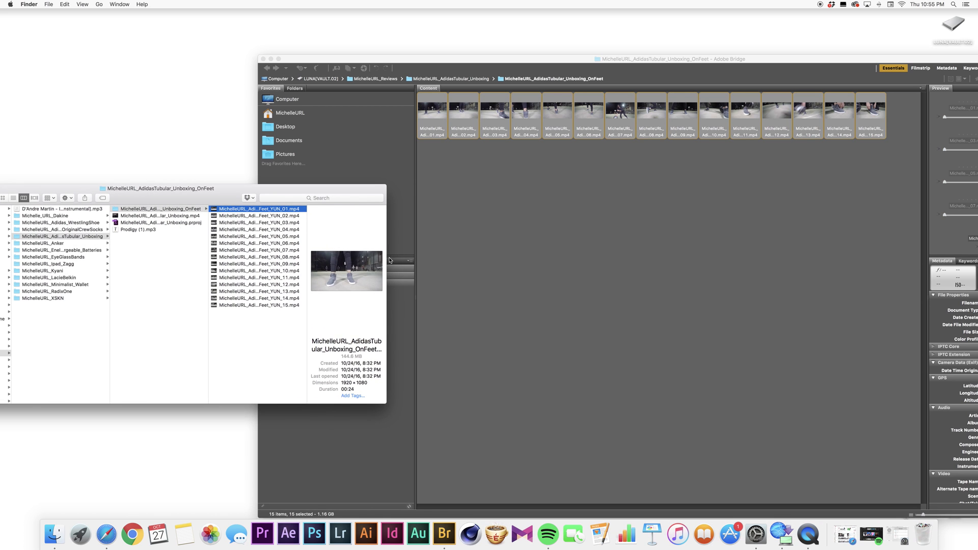
{"action": "left_click_drag", "start_coordinate": [388, 253], "coordinate": [488, 255]}
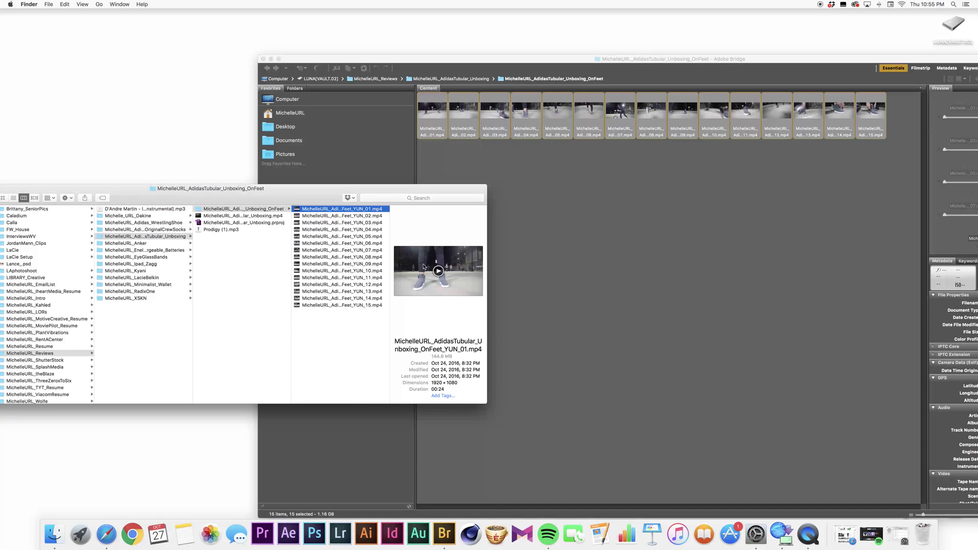
{"action": "left_click_drag", "start_coordinate": [403, 271], "coordinate": [456, 273]}
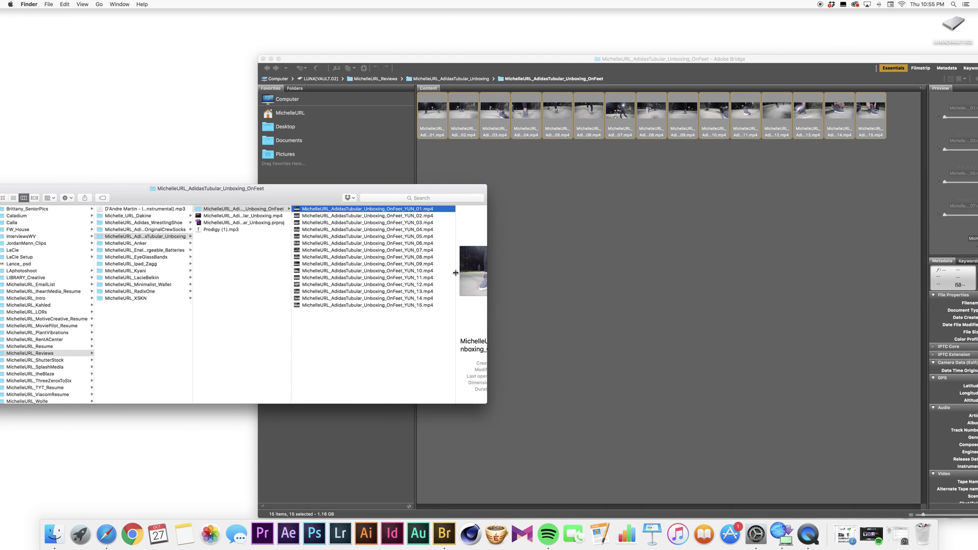